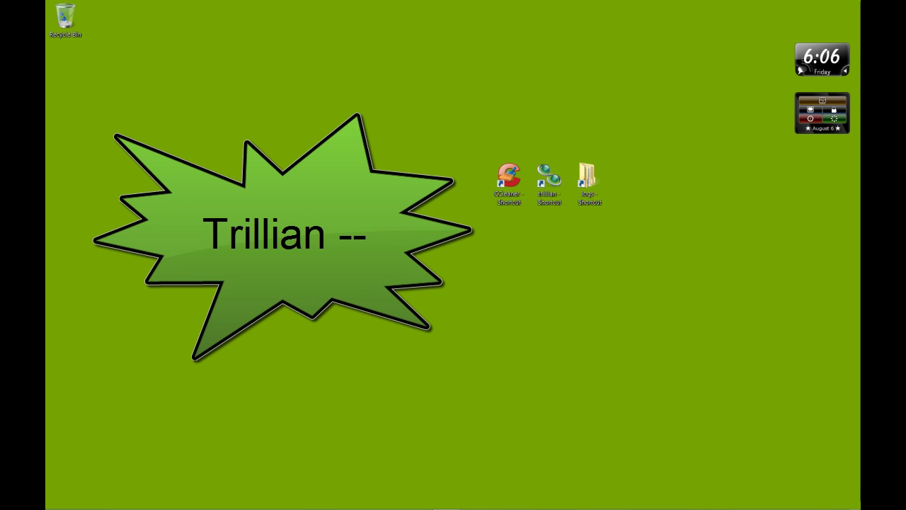
Open Trillian's Activity History preferences and select the AppData chat-history path in 'Save History to'
click(710, 4)
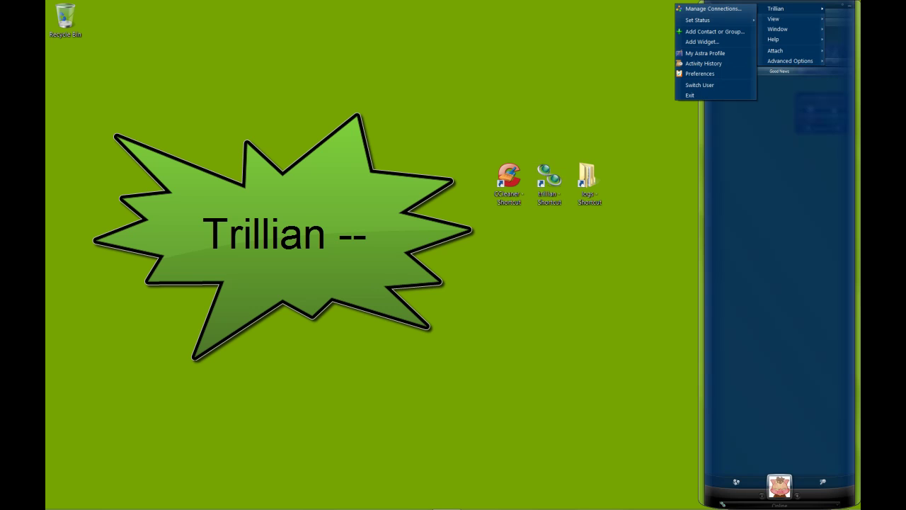
click(699, 73)
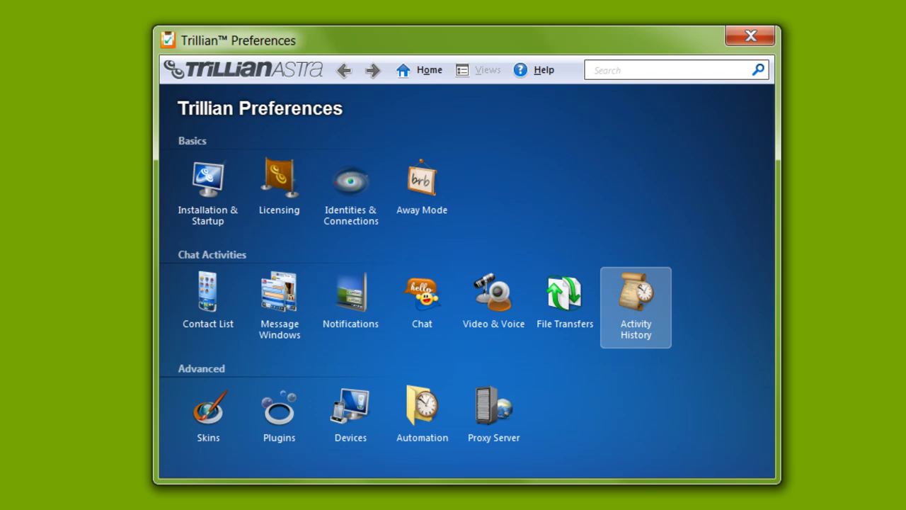
click(636, 306)
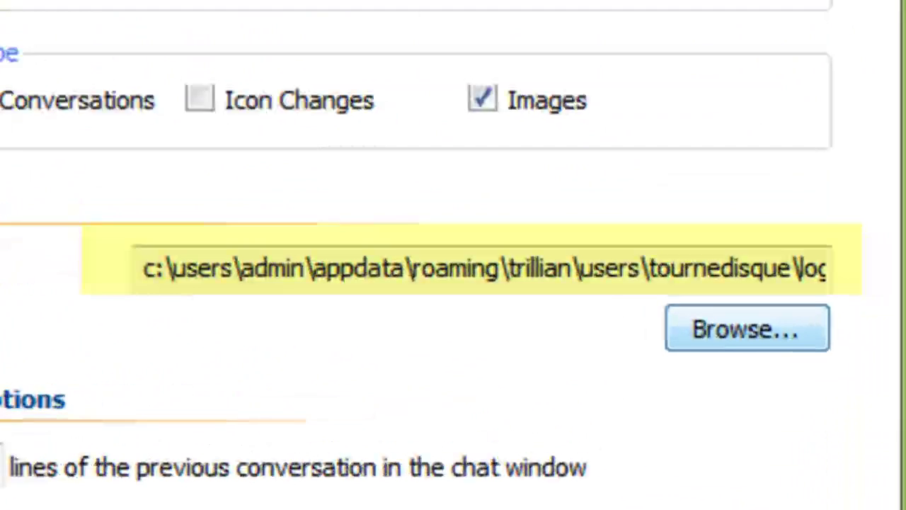
mouse_move(102, 262)
mouse_down()
mouse_move(836, 262)
mouse_move(103, 261)
mouse_move(384, 262)
mouse_up()
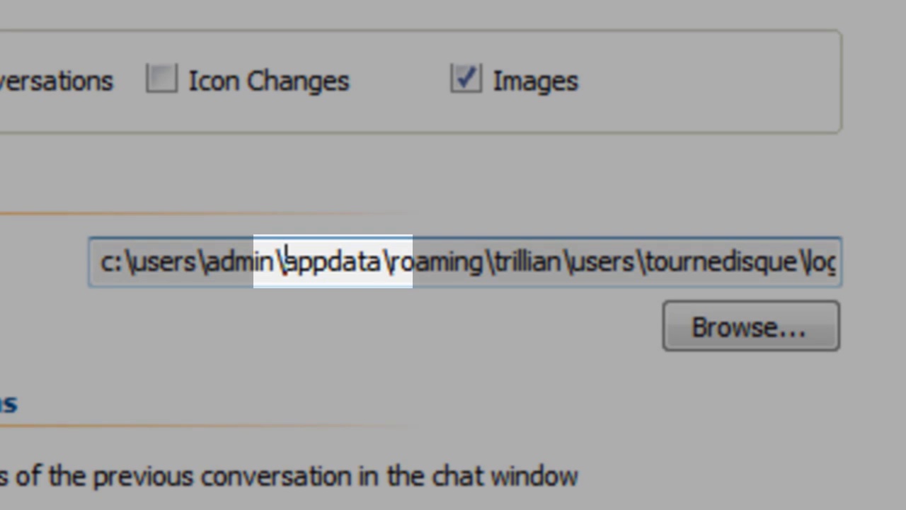
drag(276, 262, 385, 261)
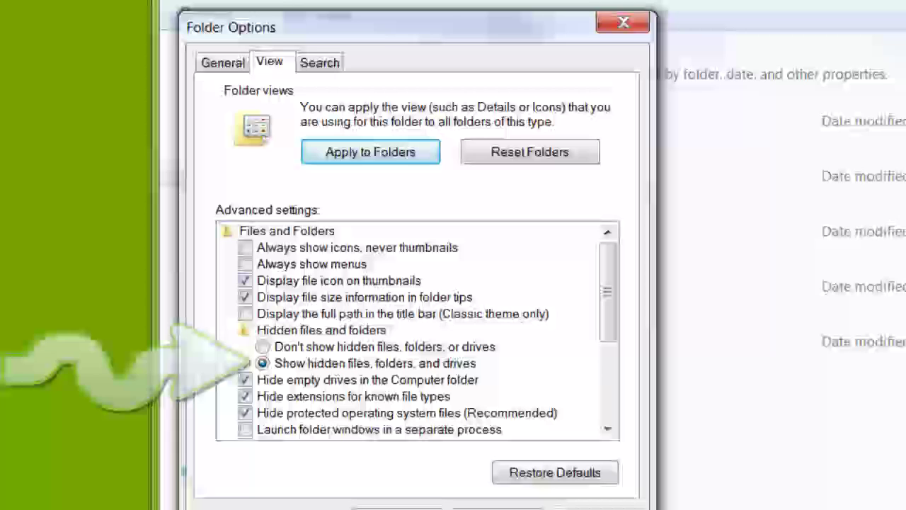
Turn on 'Show hidden files, folders, and drives' in Folder Options
key(Tab)
key(Tab)
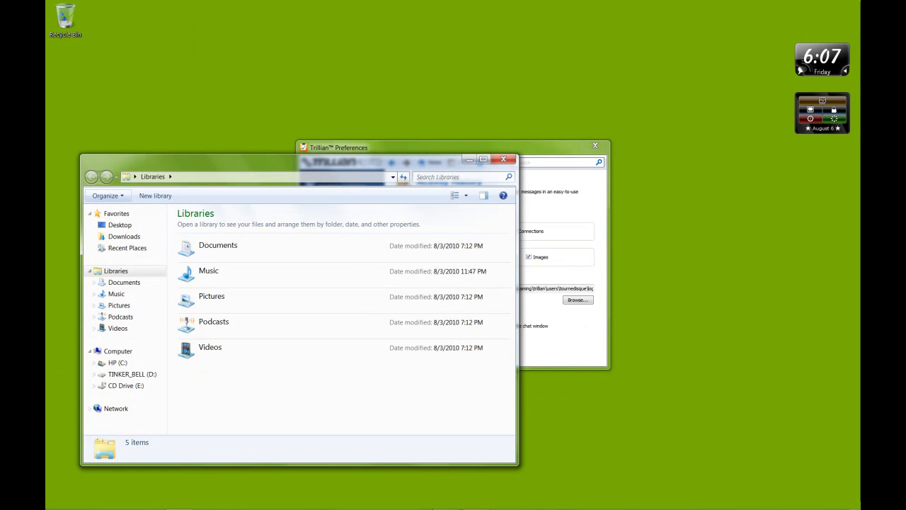
Close Libraries and open the copied Trillian logs path from Start search
click(106, 195)
click(504, 158)
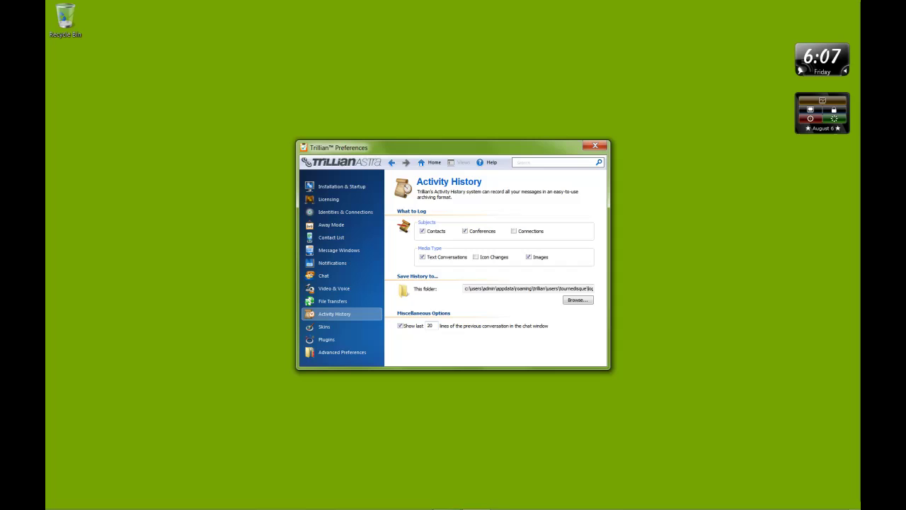
key(Tab)
key(super)
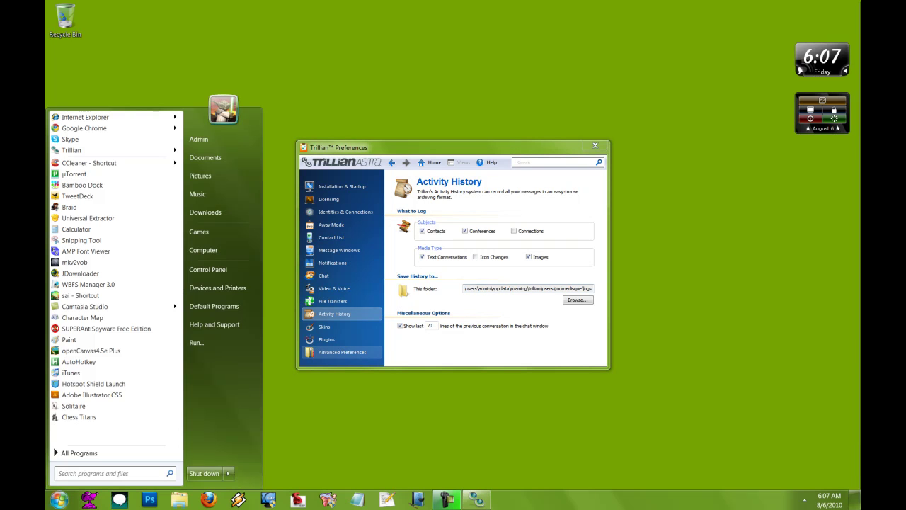
key(ctrl+v)
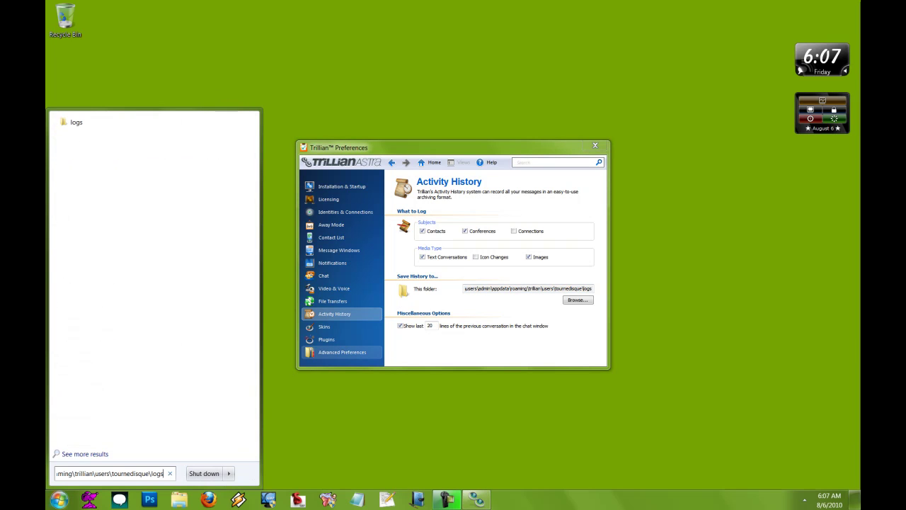
key(Return)
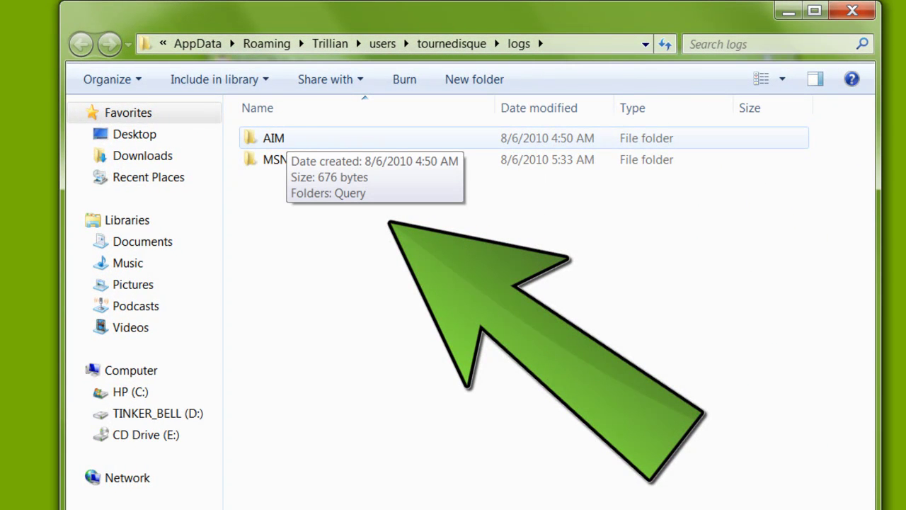
Open the AIM and Query folders and view a chat log file's properties
double_click(273, 139)
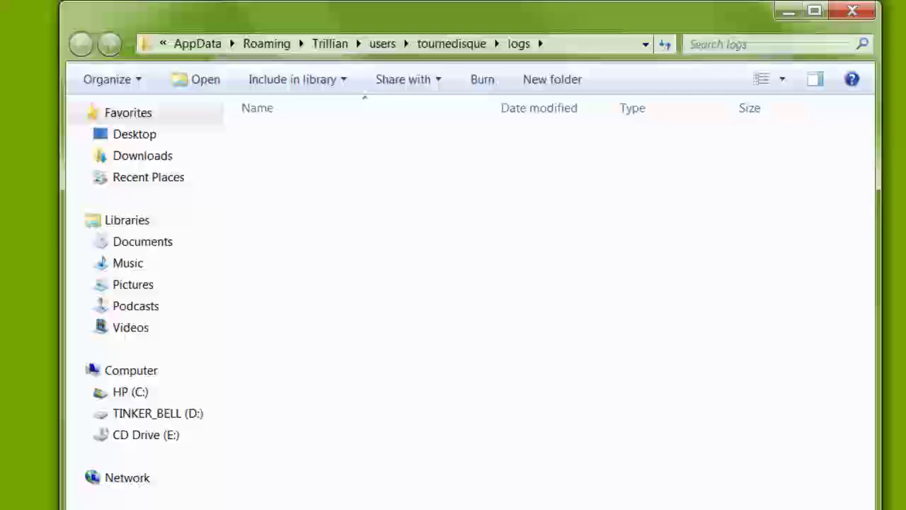
key(Return)
key(alt+Return)
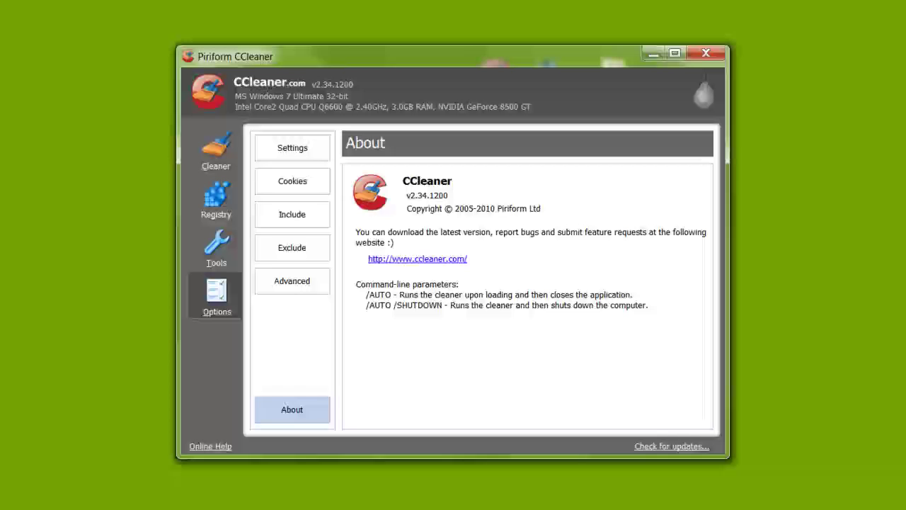
Add a new Include entry for the Trillian users folder, set to specific file types
click(292, 214)
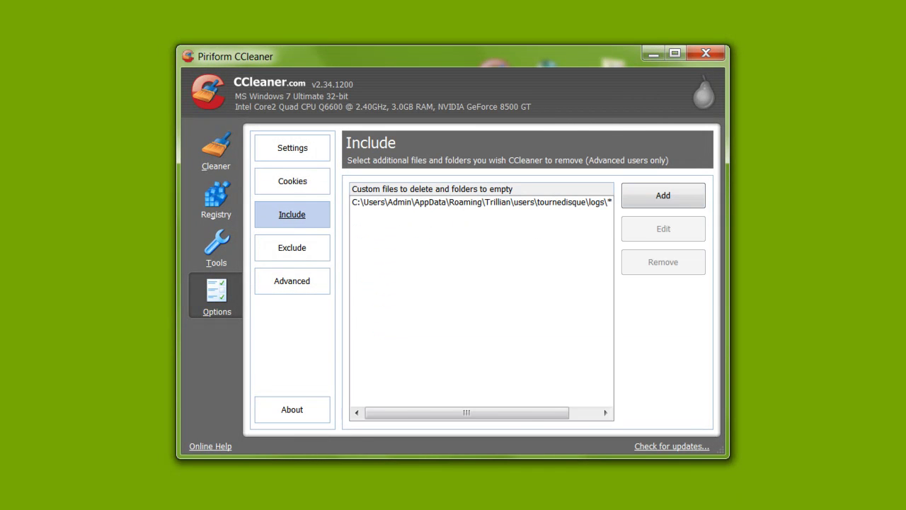
click(663, 196)
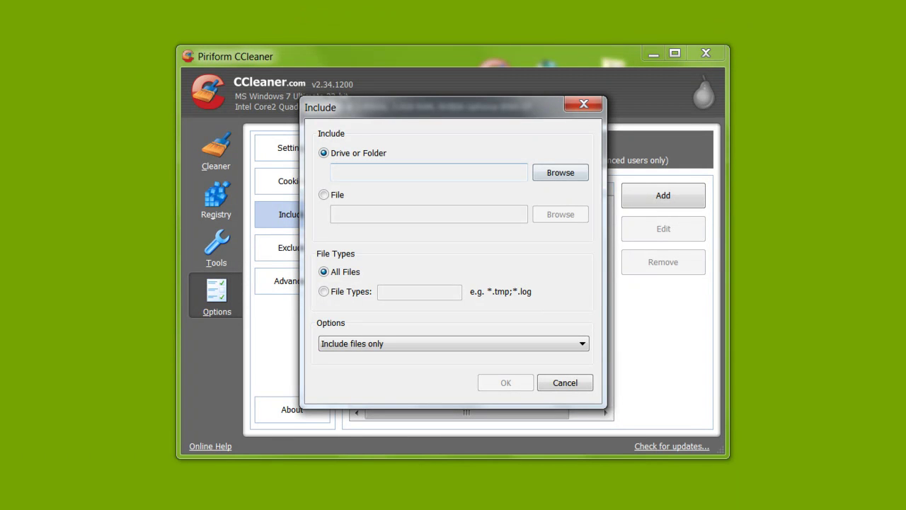
click(560, 172)
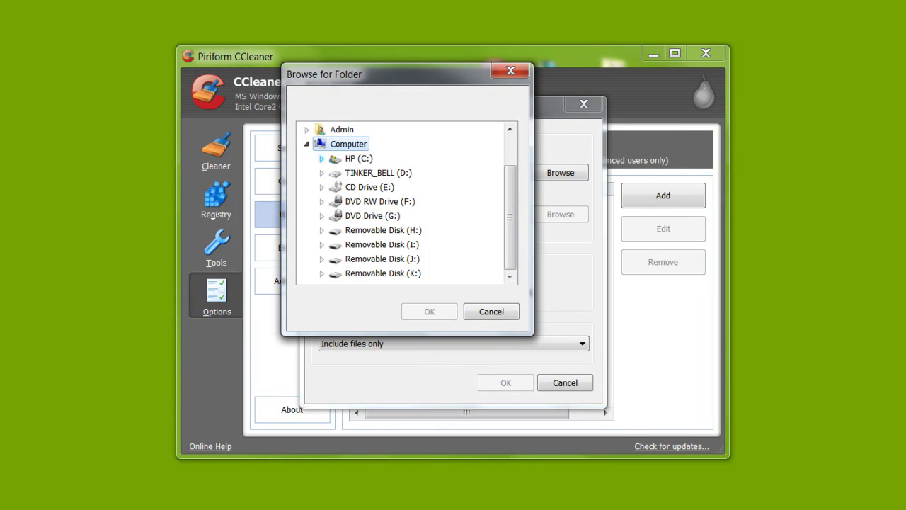
click(322, 158)
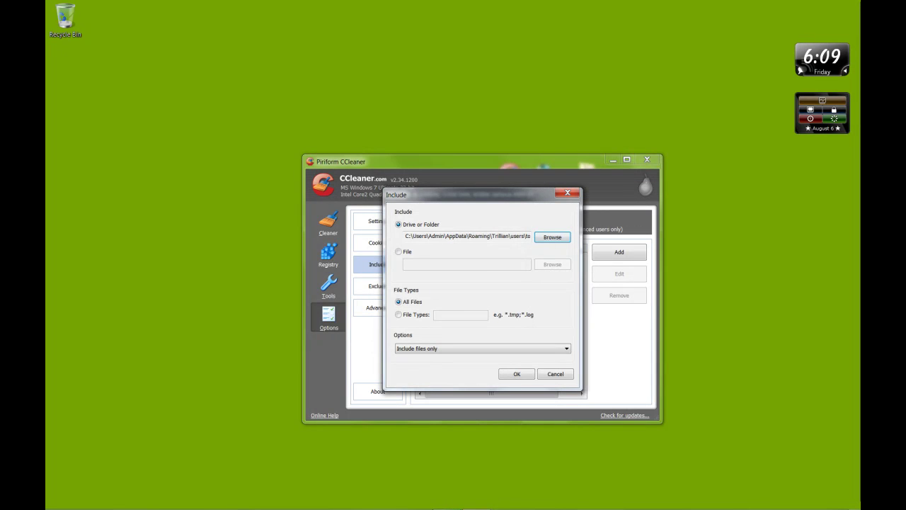
click(399, 315)
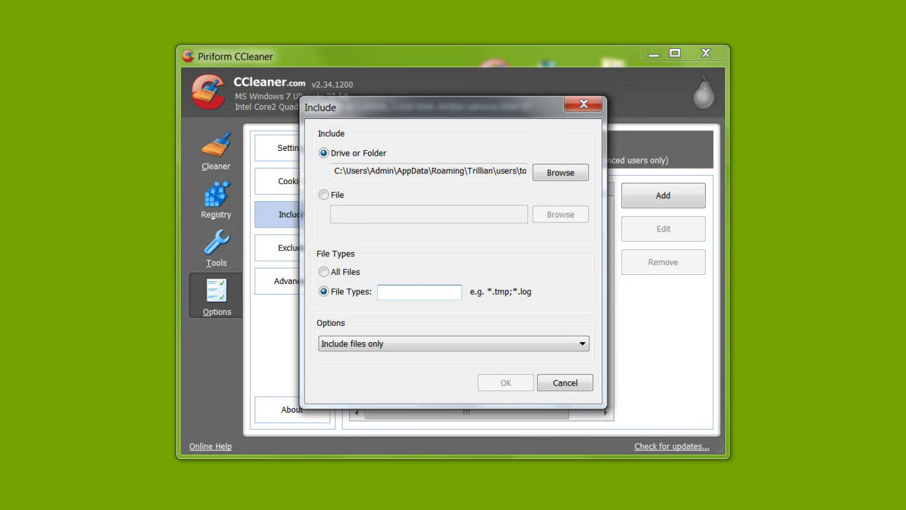
Set file types to *.xml;*.log, include files and subfolders, and confirm the entry
text(*)
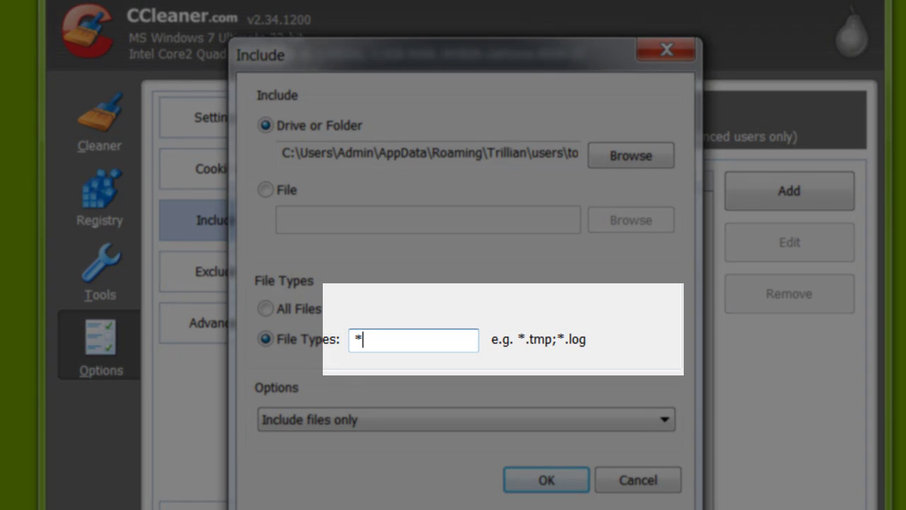
text(.)
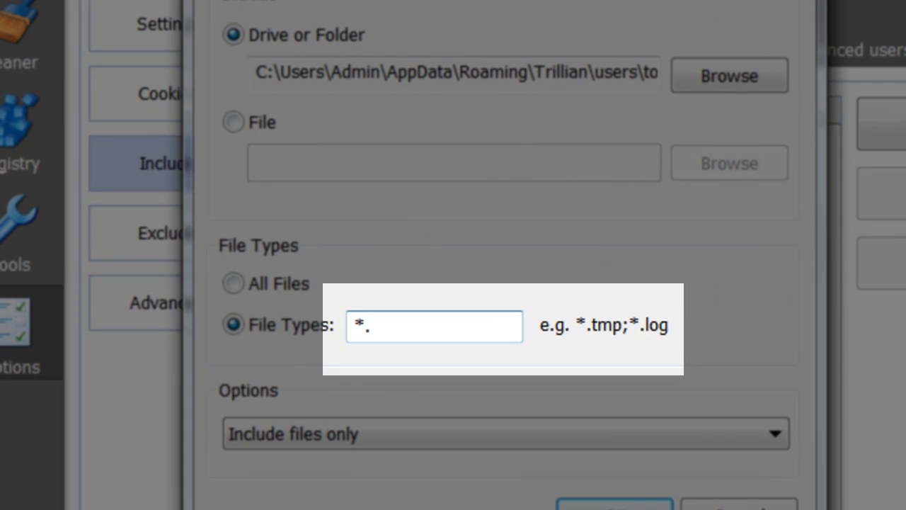
text(xml)
text(;)
text(*)
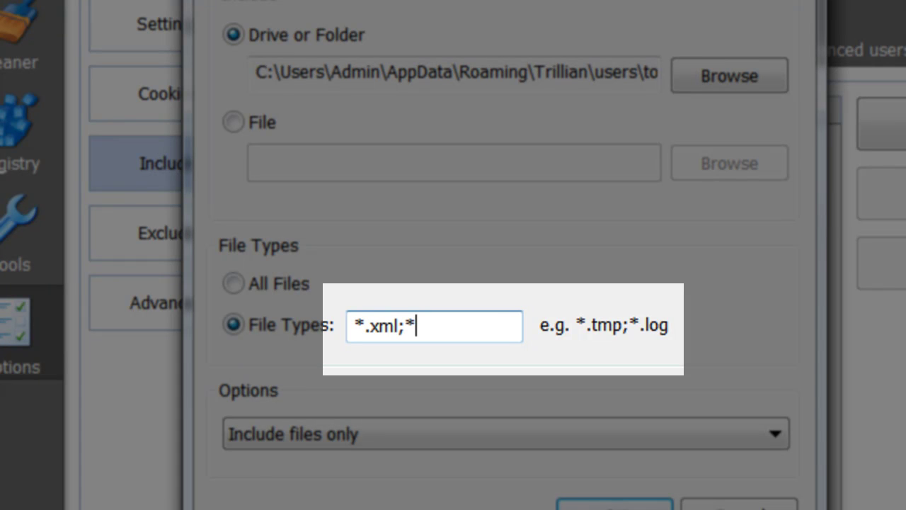
text(.)
text(log)
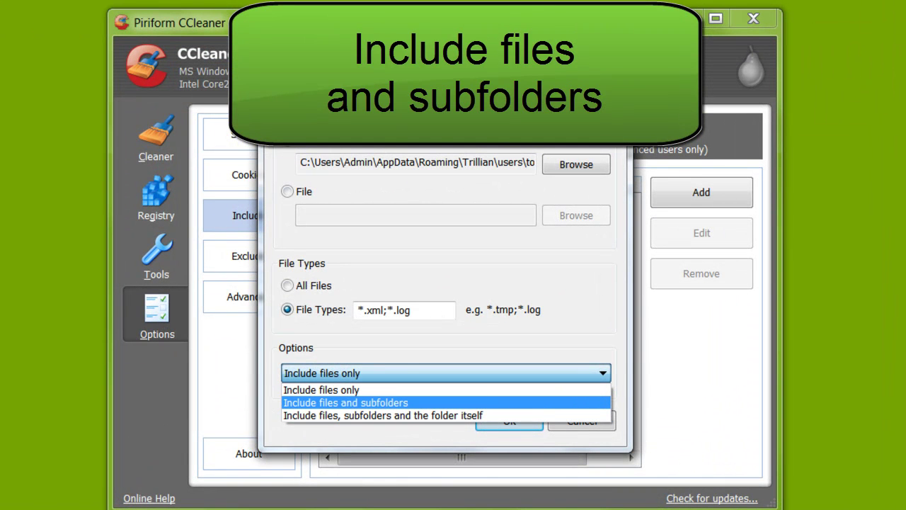
key(Return)
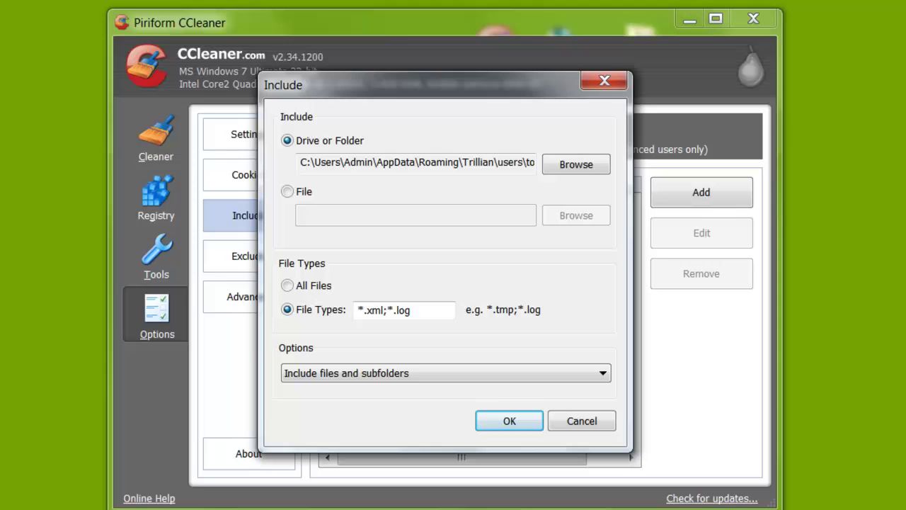
key(Return)
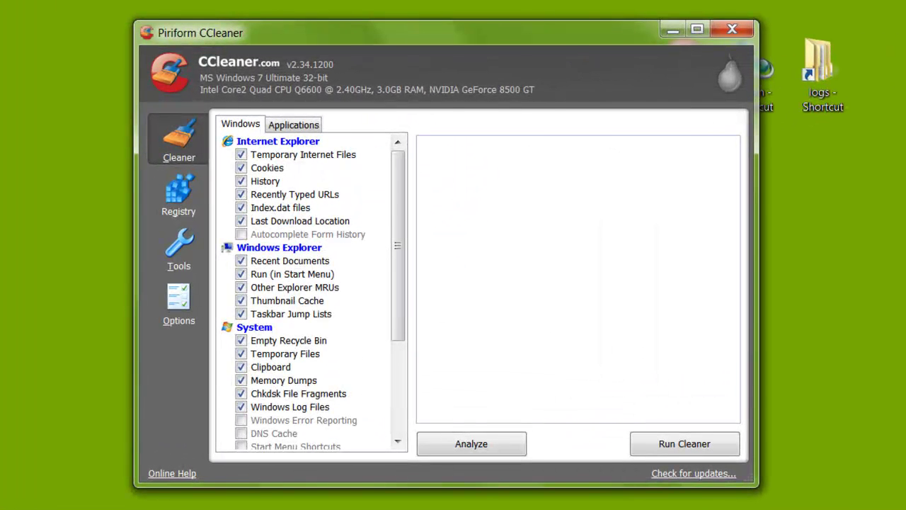
Run the cleaner, deleting 66.29 KB including the custom Trillian log files
click(684, 444)
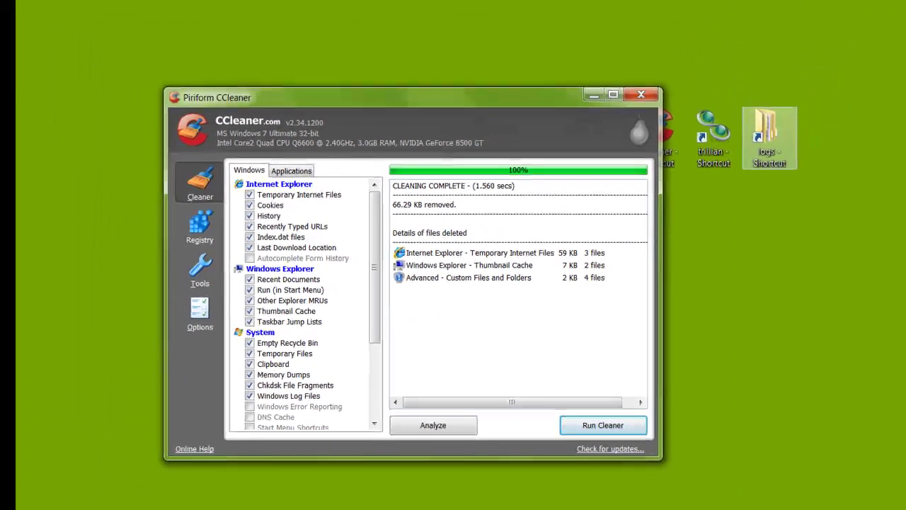
double_click(764, 142)
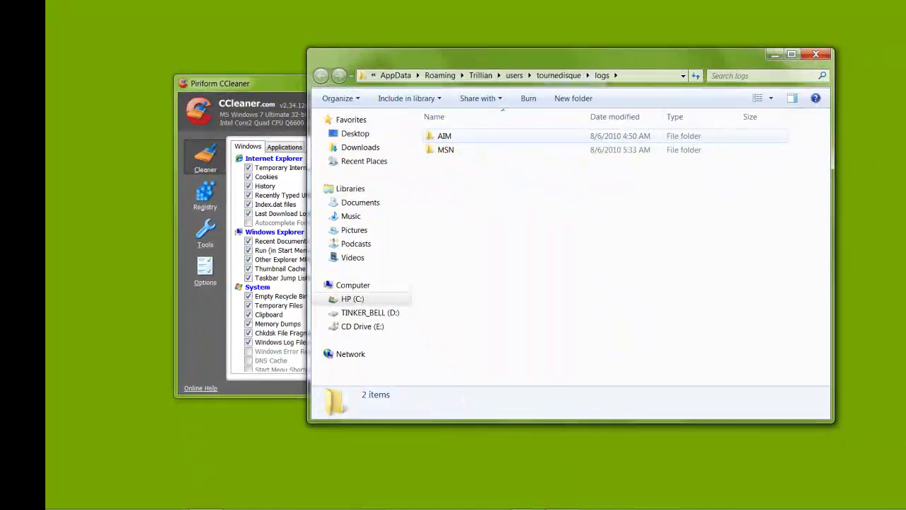
double_click(444, 135)
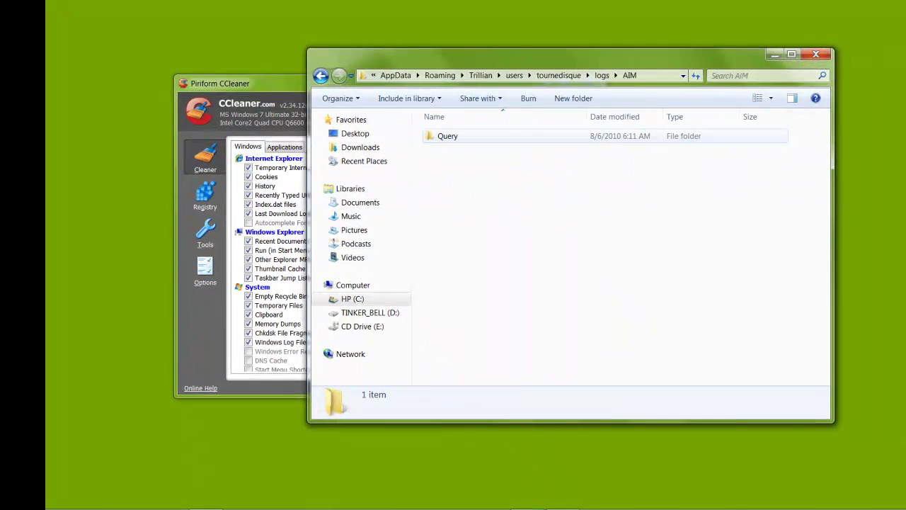
double_click(447, 135)
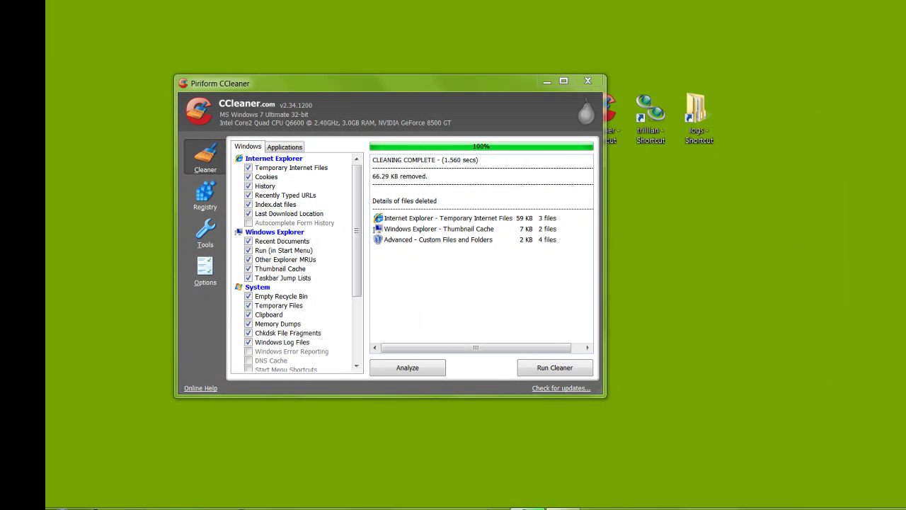
Open a new Explorer window and its folder and search options
click(206, 498)
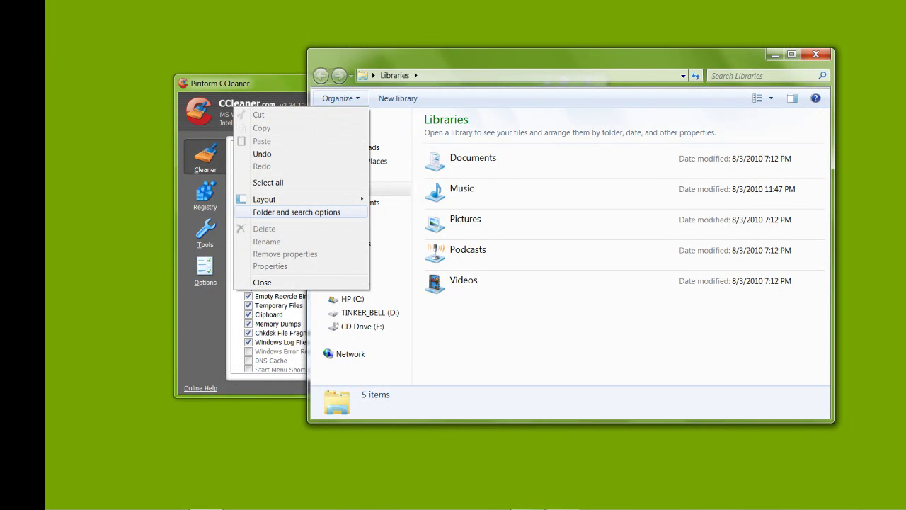
click(297, 212)
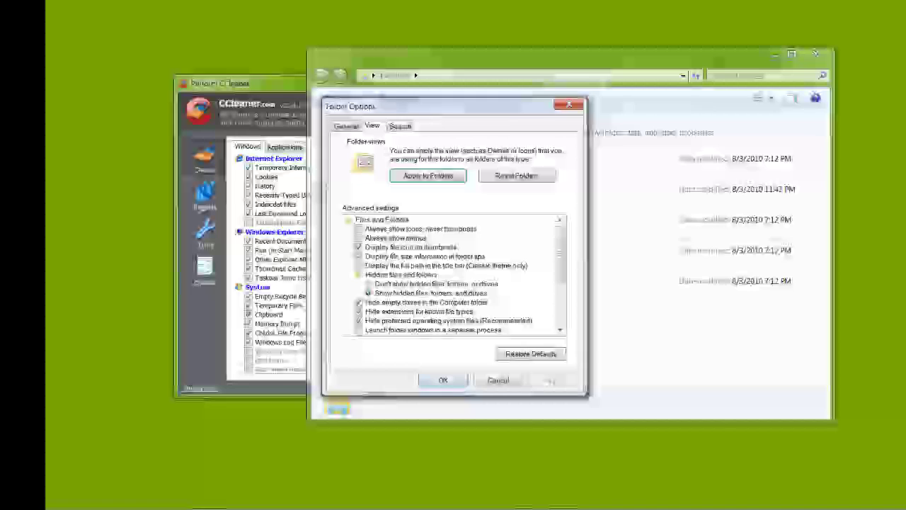